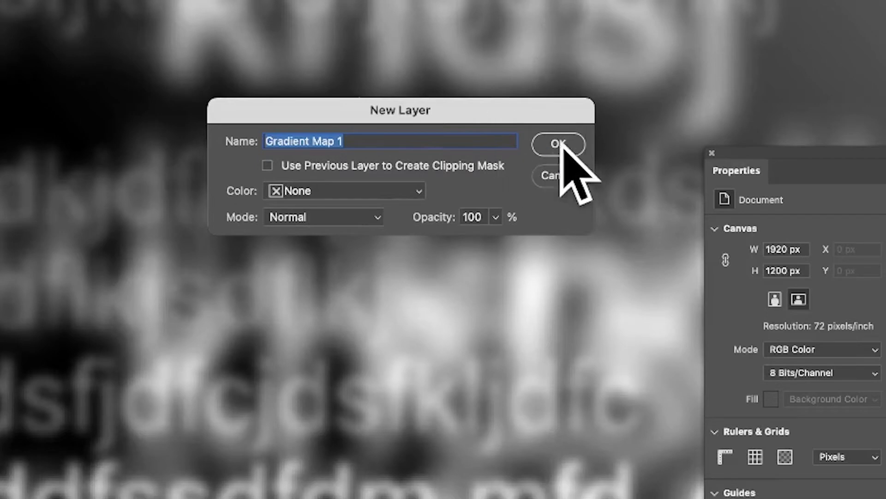
Create the Gradient Map adjustment layer with a Red colour label.
click(417, 190)
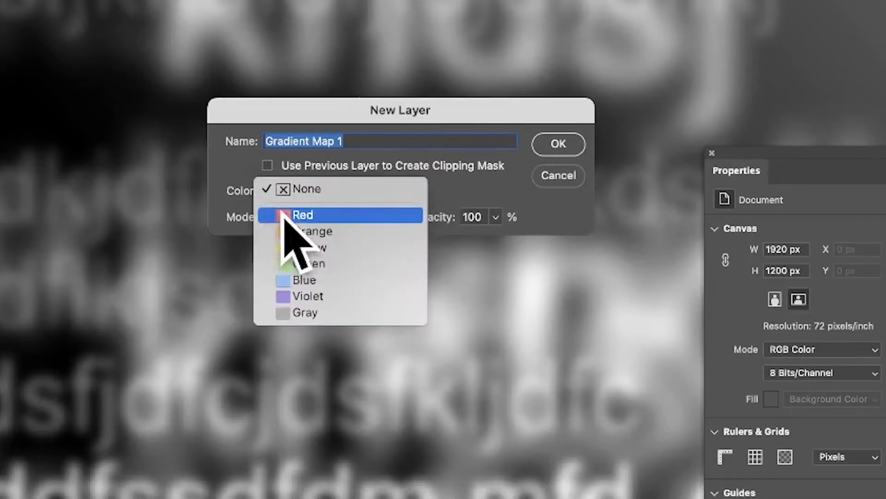
click(307, 215)
click(561, 145)
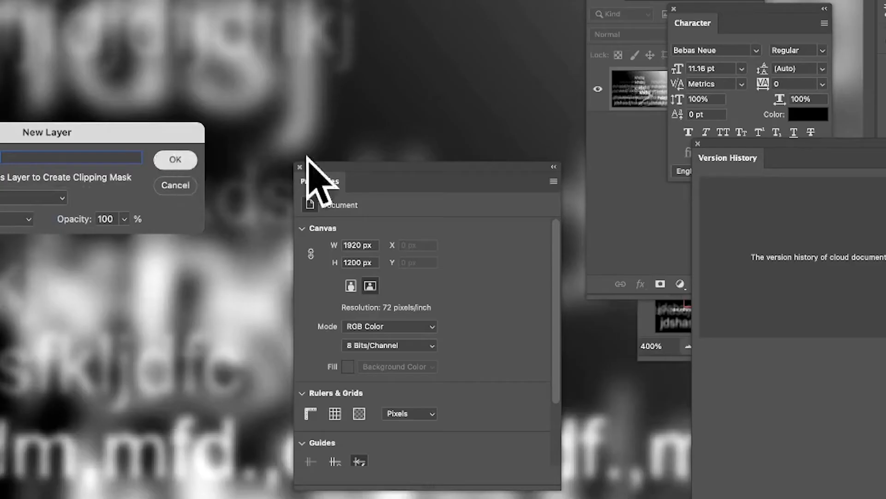
click(629, 10)
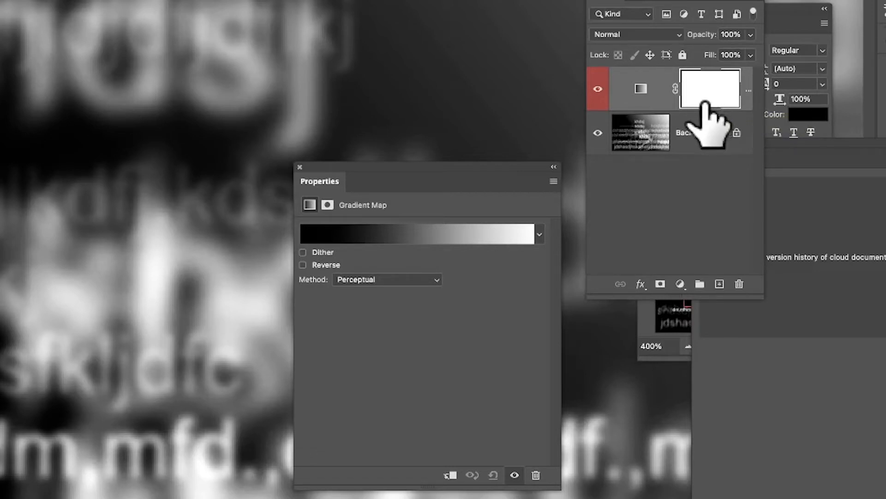
Compare the image with the gradient map layer hidden and shown, and view the layer's mask properties.
click(598, 90)
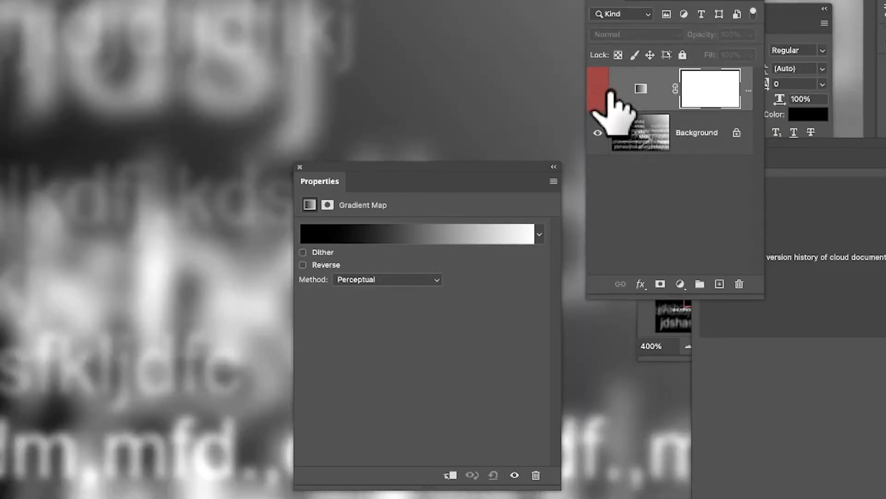
click(600, 89)
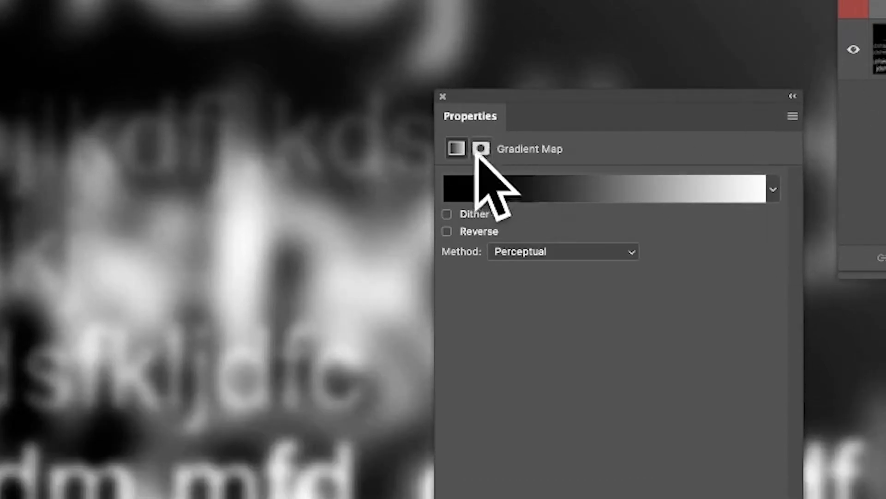
click(483, 138)
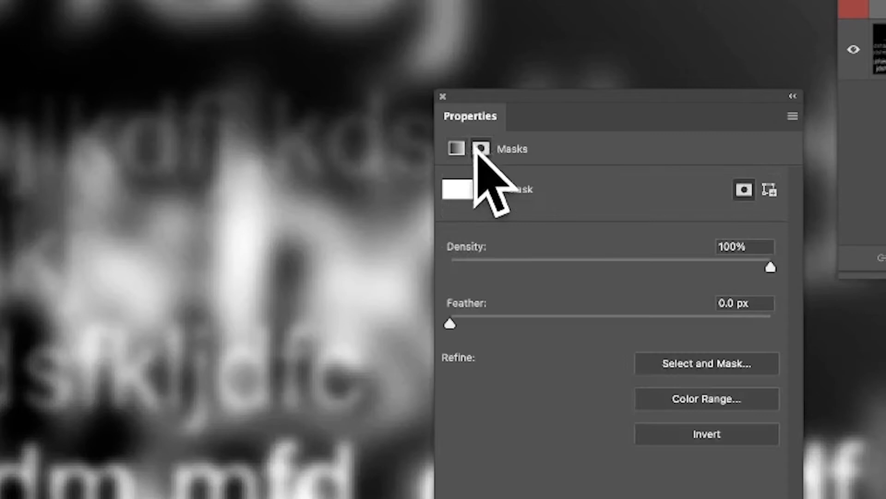
click(454, 147)
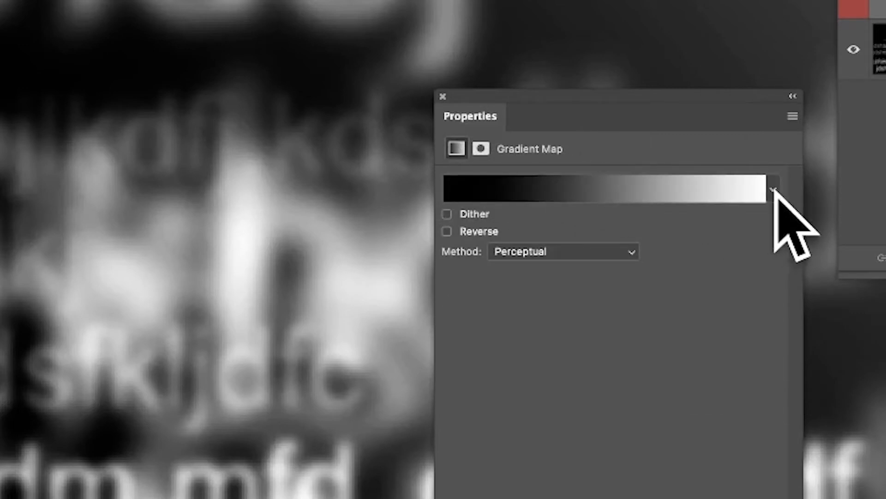
Try out gradient presets on the gradient map and apply the Red, Purple, Blue one.
click(775, 189)
click(560, 195)
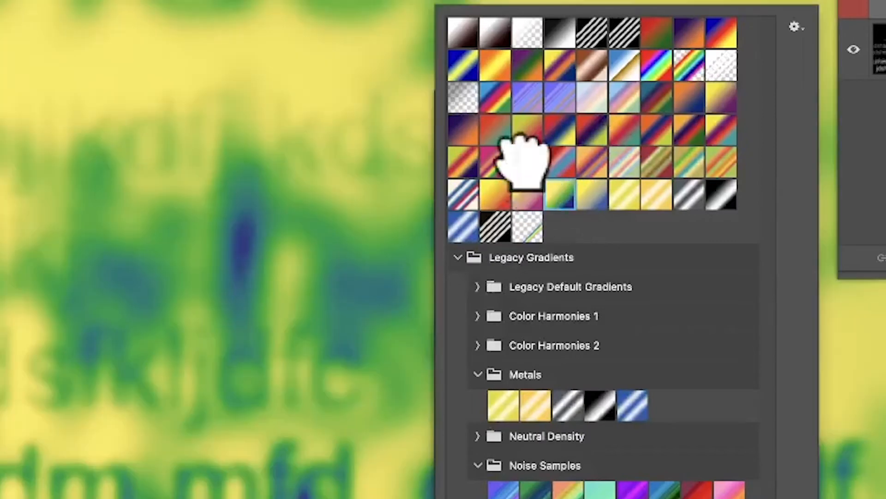
click(528, 159)
click(560, 160)
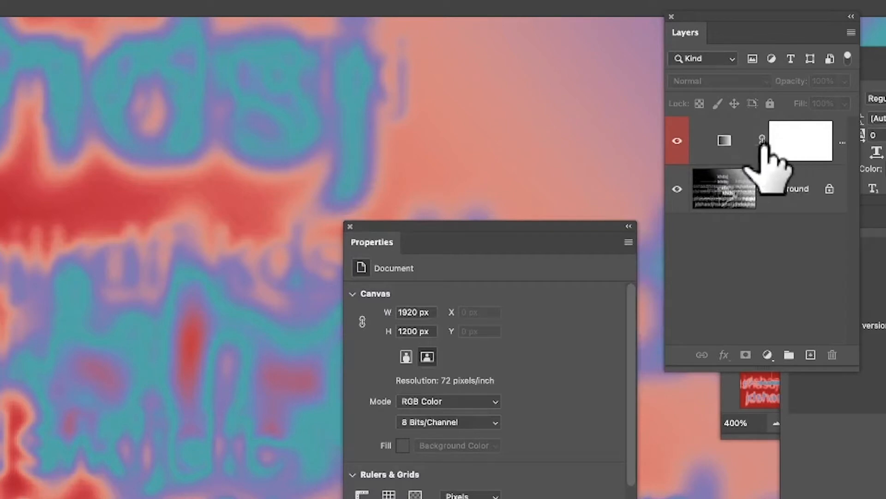
Edit the gradient map's gradient, removing the second red colour stop and moving the salmon stop to 31%.
click(724, 141)
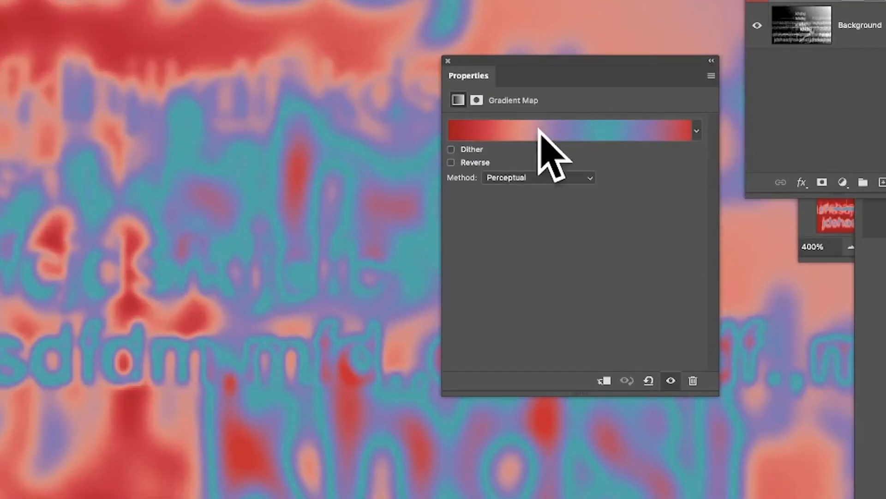
click(581, 134)
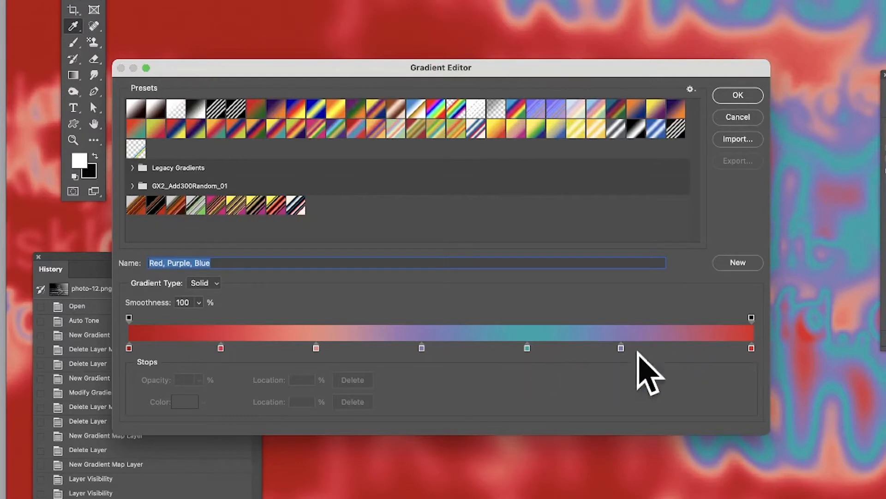
click(130, 317)
drag(189, 390, 211, 396)
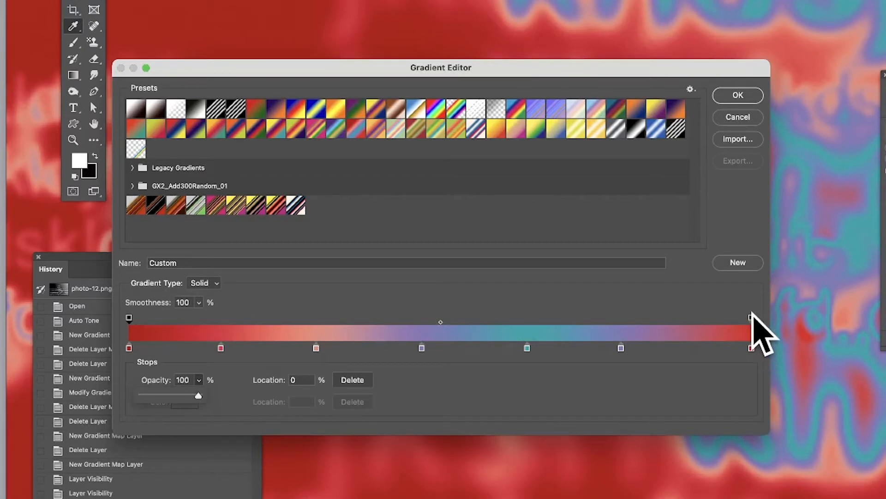
click(221, 347)
drag(234, 349, 247, 363)
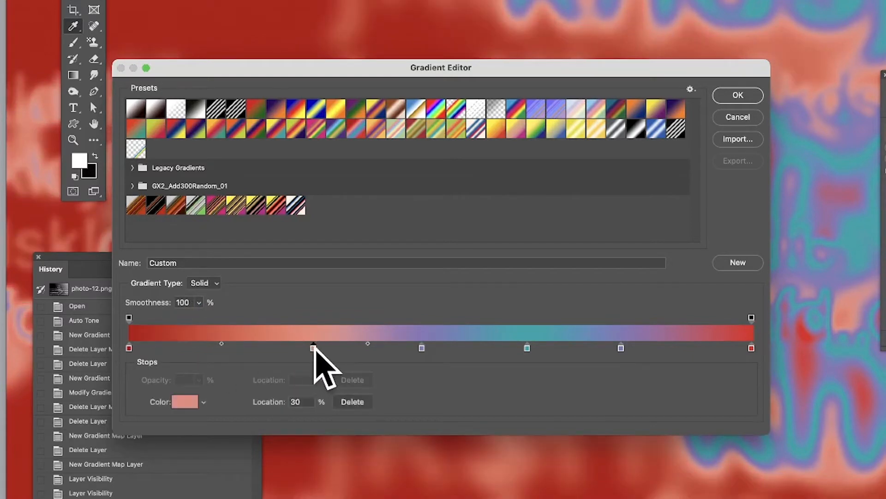
mouse_move(314, 350)
mouse_down()
mouse_move(318, 367)
mouse_move(322, 345)
mouse_up()
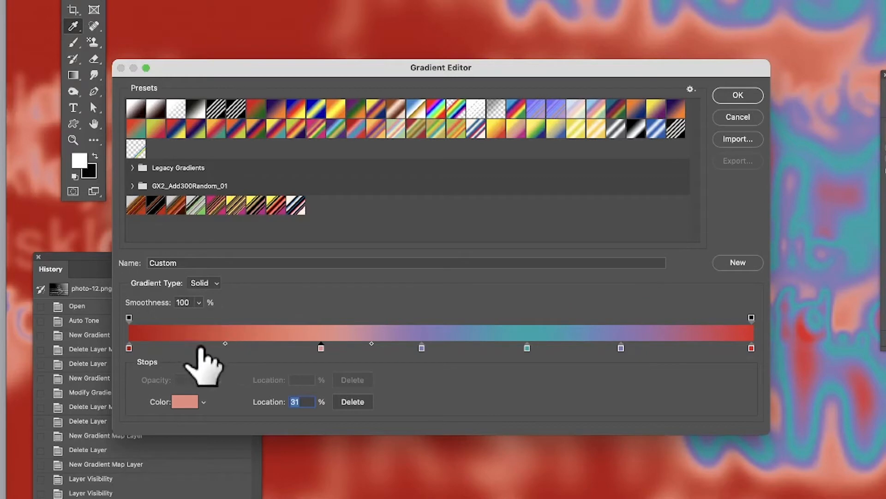
Add a near-black (030303) stop between the red and salmon stops, placed at about 17% with a 50% midpoint before the salmon stop.
click(200, 347)
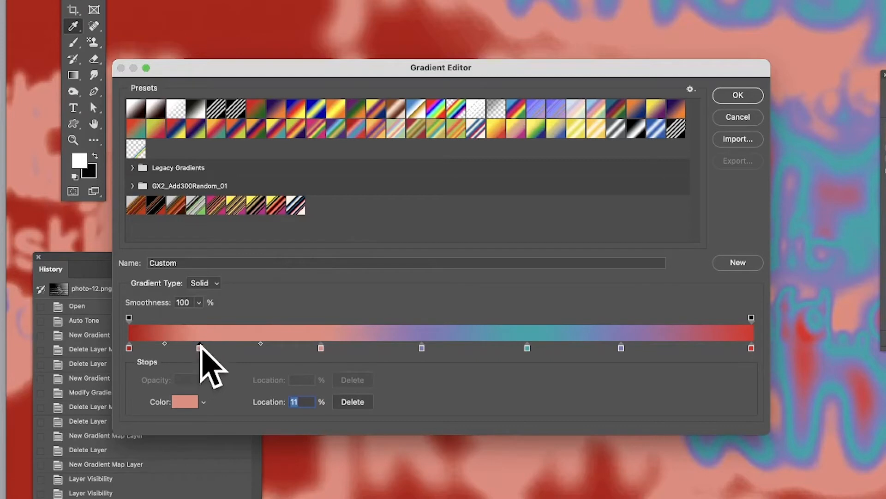
click(192, 392)
drag(682, 143, 587, 198)
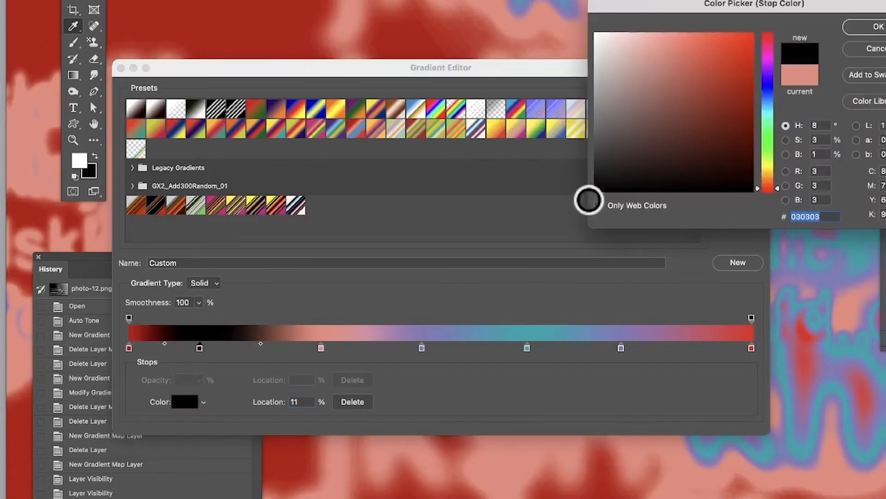
click(865, 27)
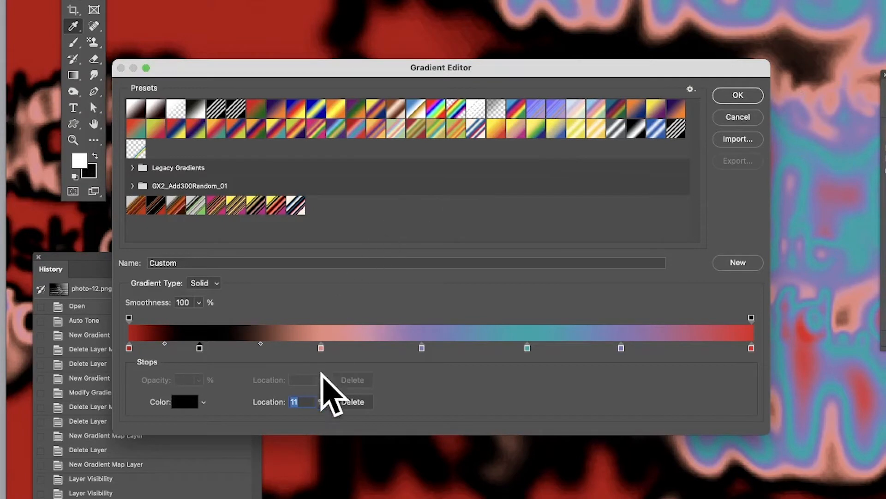
drag(201, 347, 238, 344)
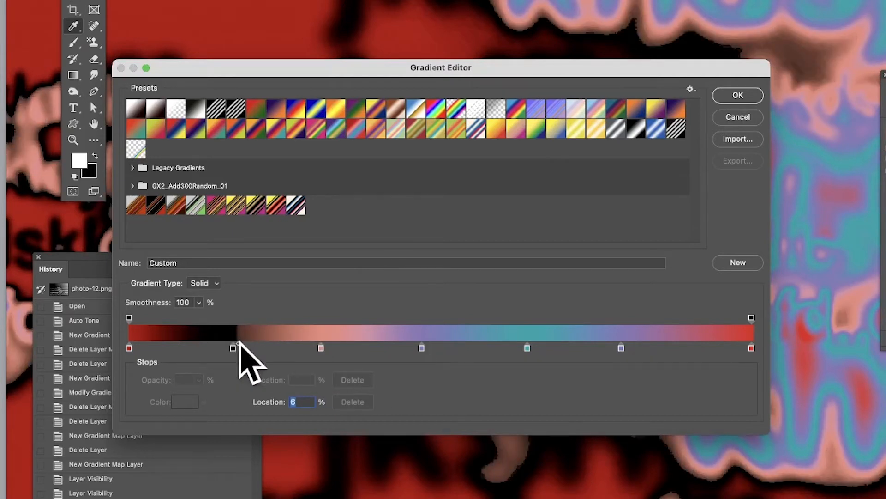
drag(238, 344, 277, 344)
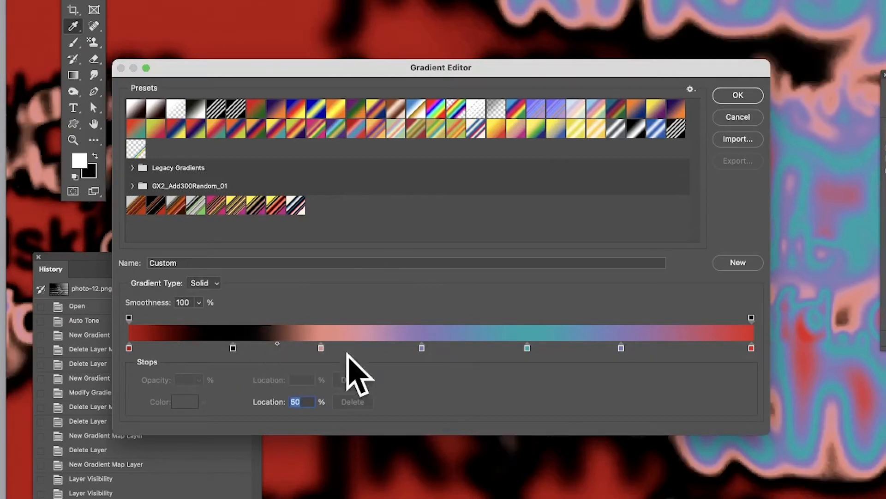
Add four more black stops between the remaining colours, including ones at 56% and 88%, and accept the gradient.
click(374, 348)
click(475, 347)
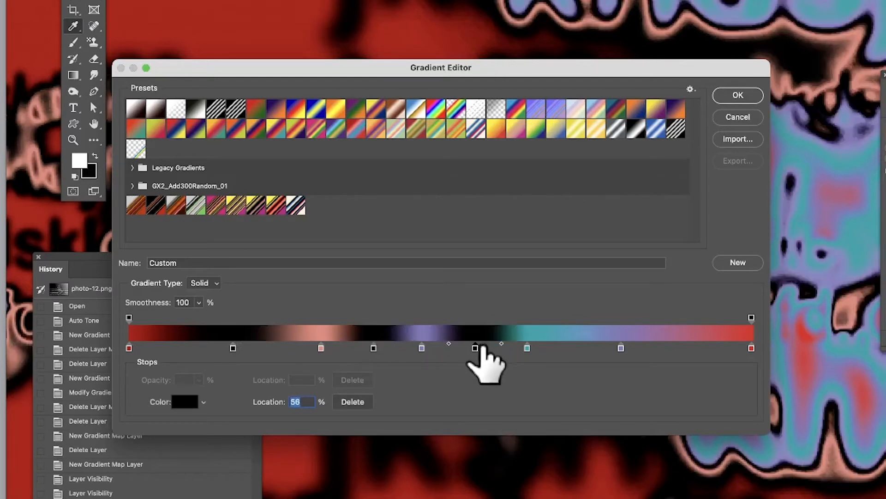
click(569, 348)
click(680, 347)
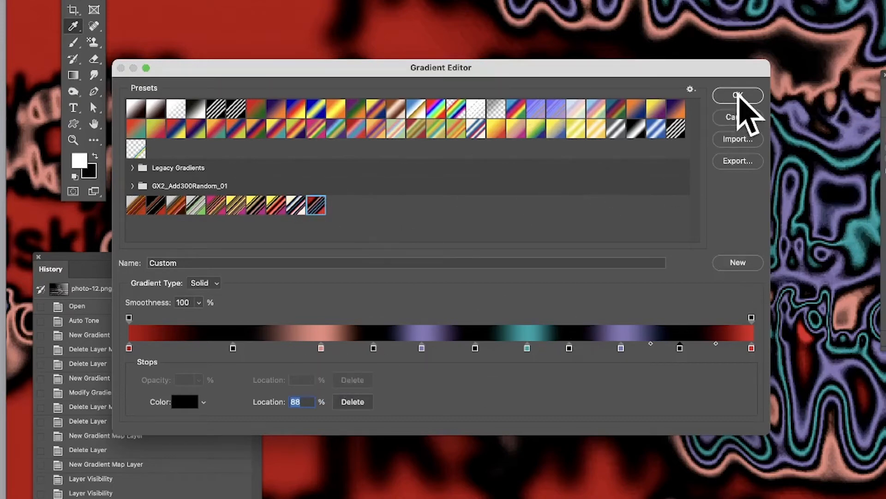
click(738, 95)
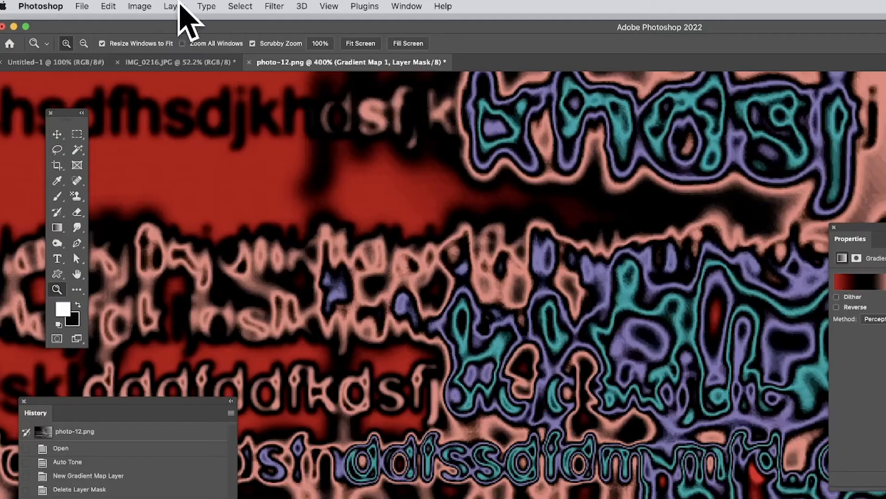
Flatten the image and apply a Gaussian Blur with a radius of 2.8 pixels.
click(180, 6)
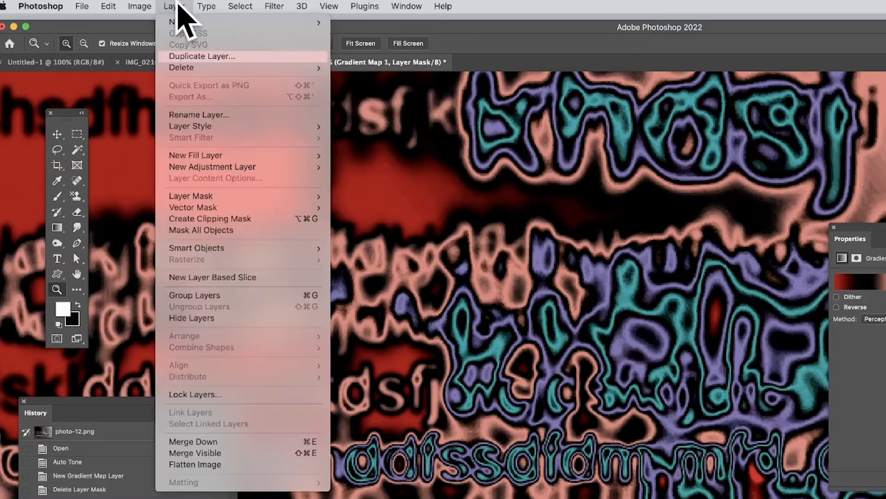
click(203, 464)
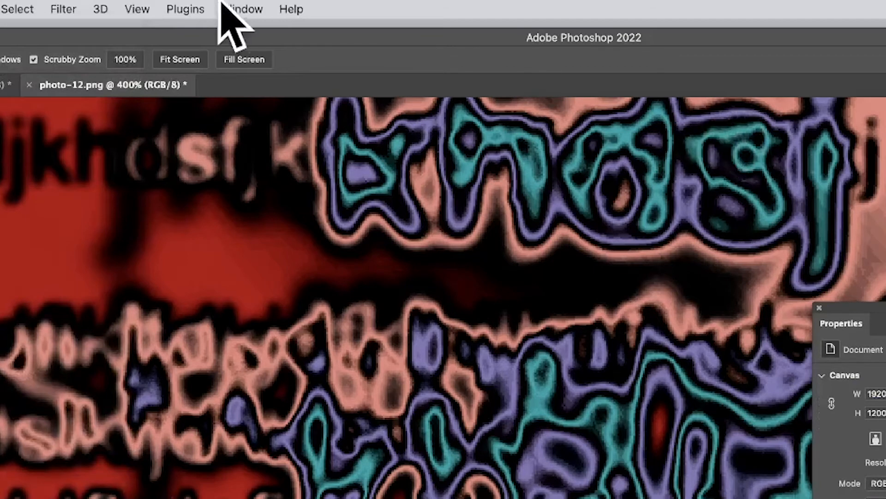
click(68, 7)
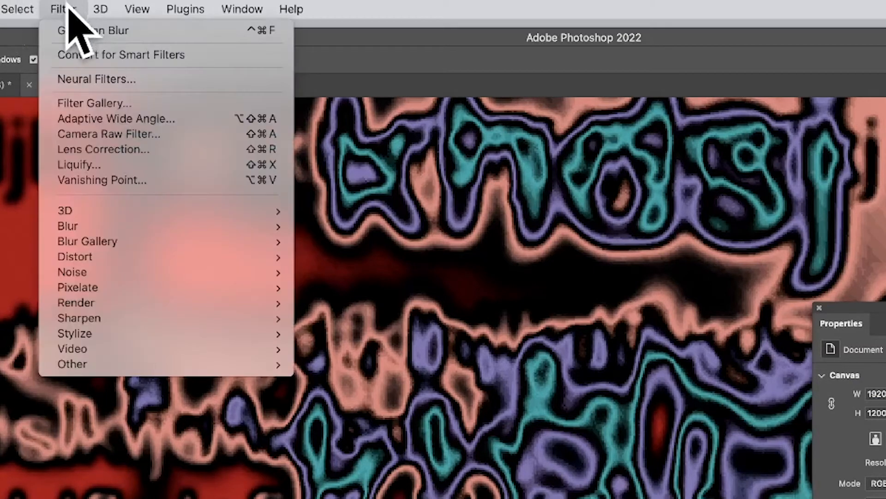
mouse_move(74, 240)
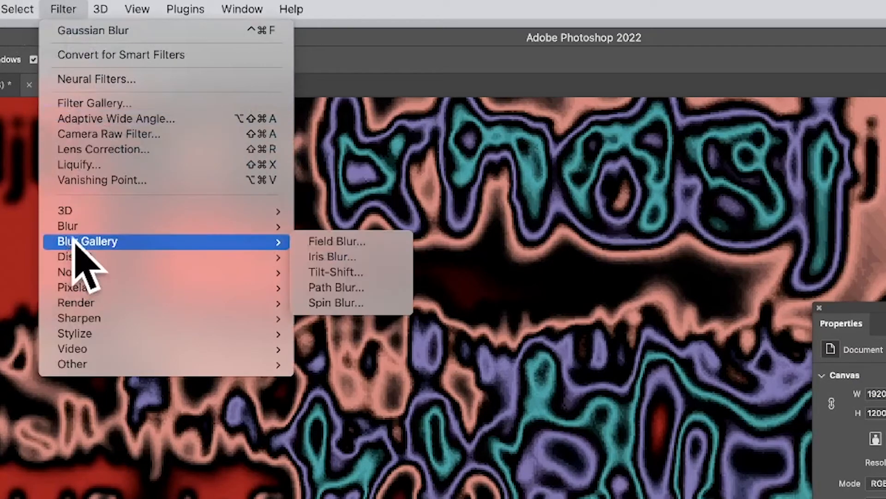
mouse_move(94, 227)
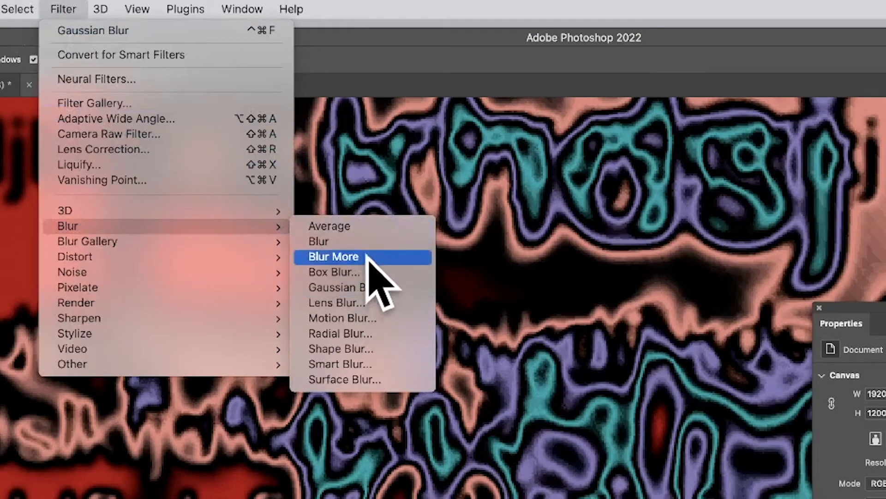
click(365, 287)
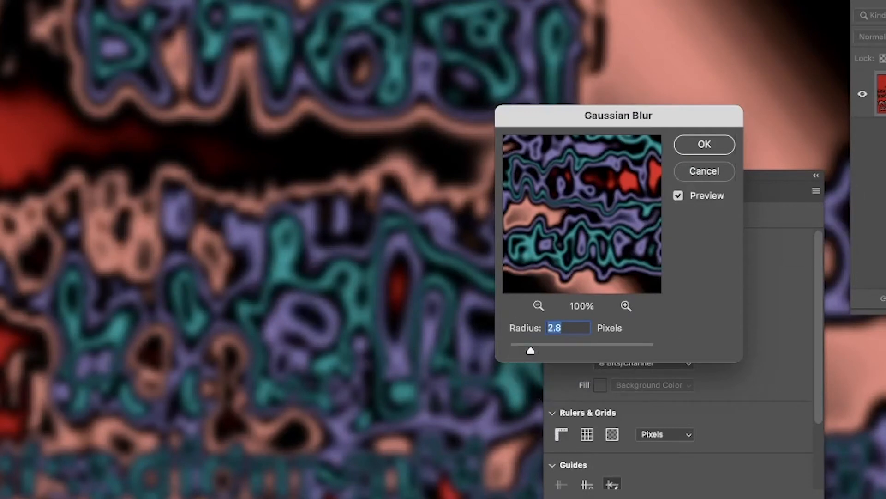
click(704, 147)
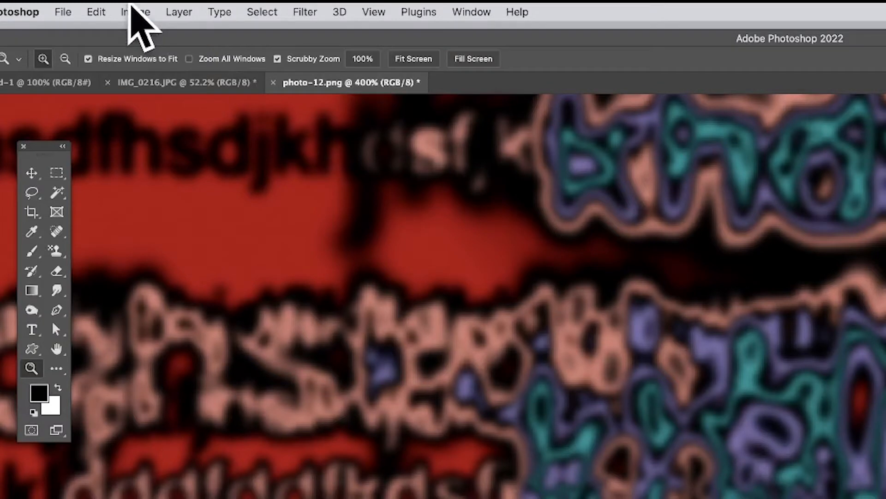
Apply Auto Tone to the flattened image and add a new Gradient Map adjustment layer.
click(133, 11)
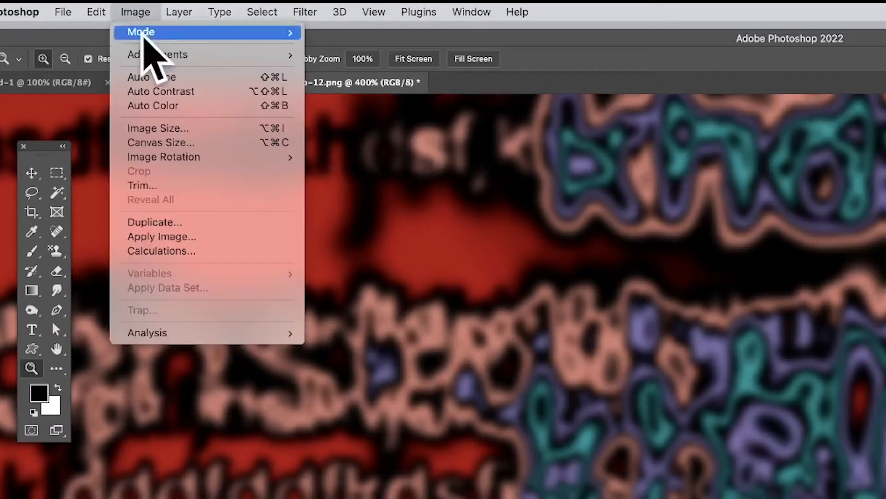
click(148, 76)
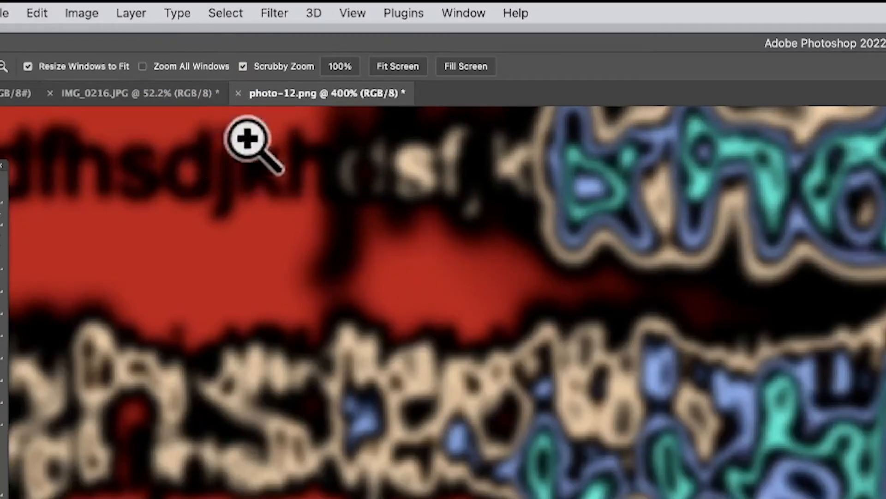
click(140, 12)
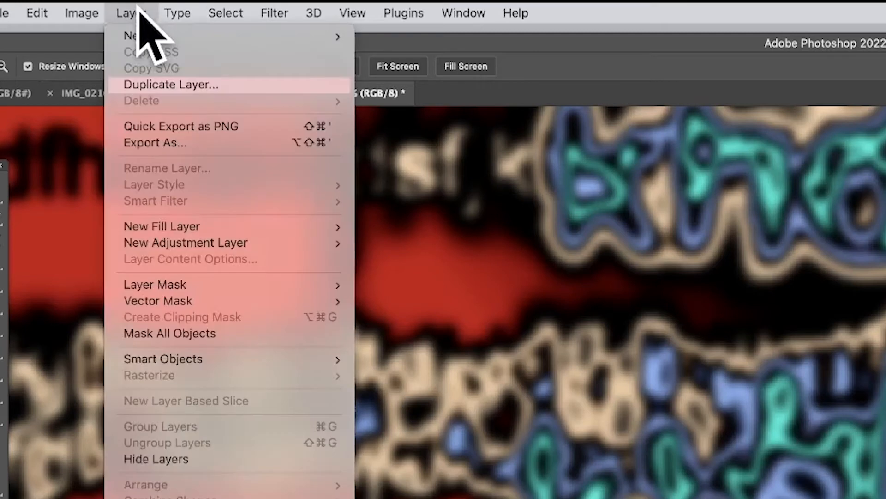
mouse_move(311, 244)
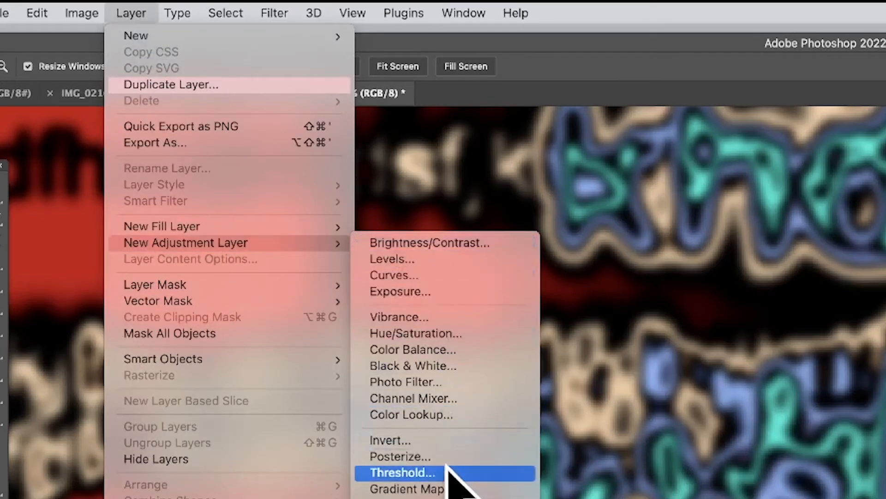
click(447, 485)
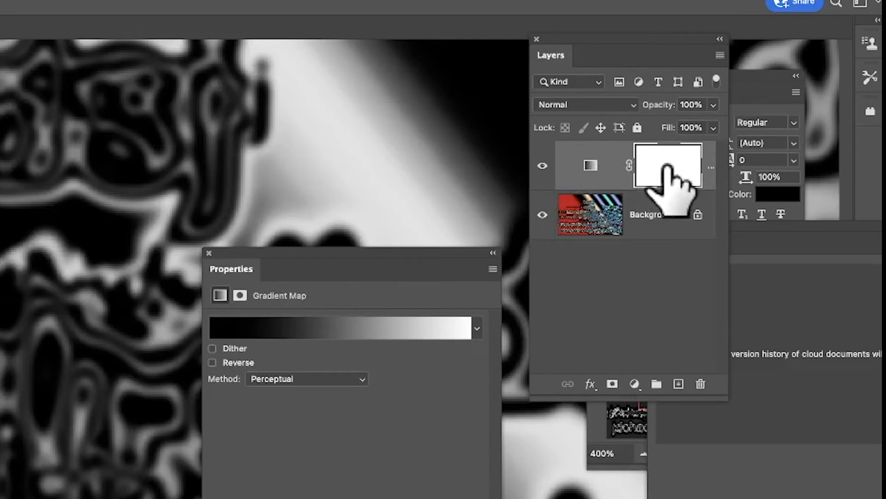
Try several gradient presets on the gradient map and settle on the striped red, blue and white one.
click(477, 329)
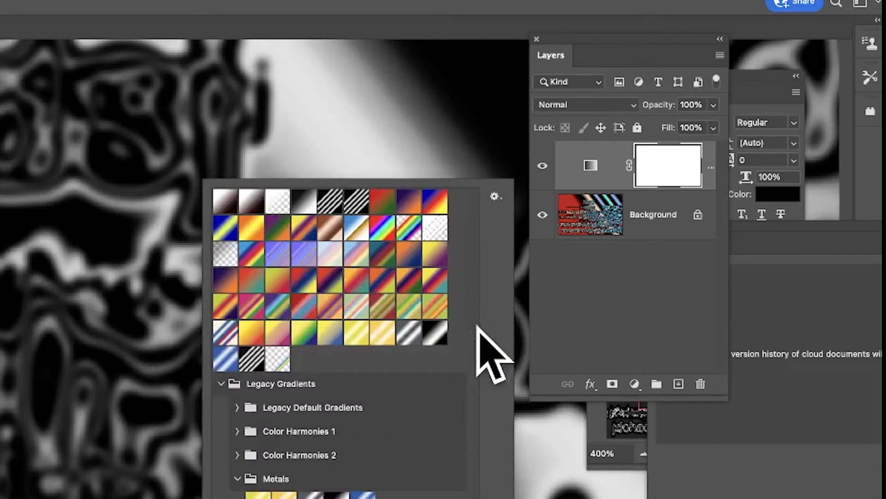
click(258, 306)
click(279, 307)
click(304, 305)
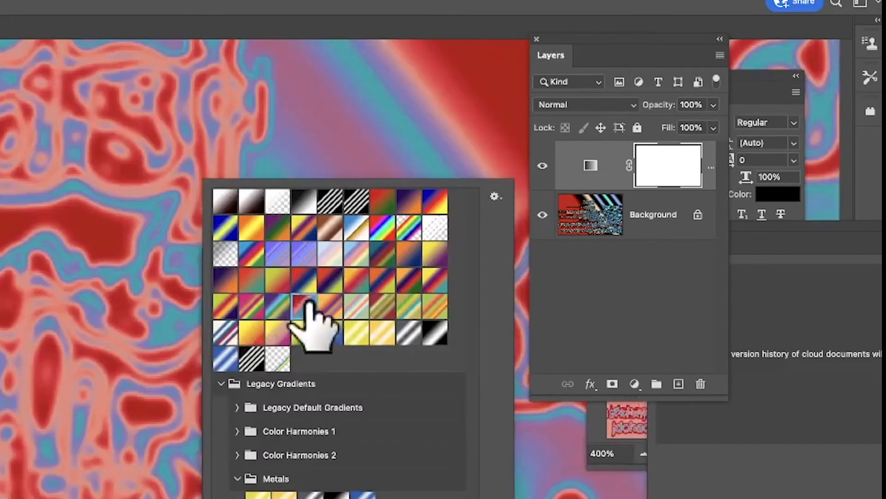
click(277, 280)
click(330, 280)
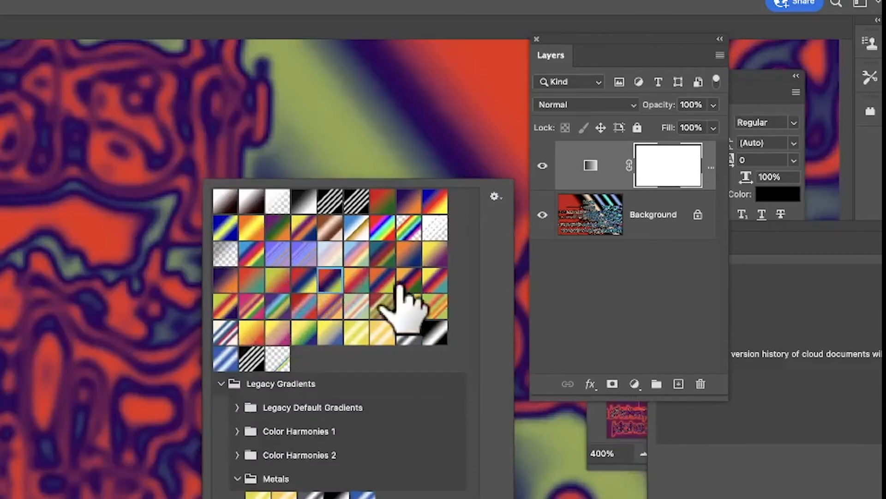
click(417, 282)
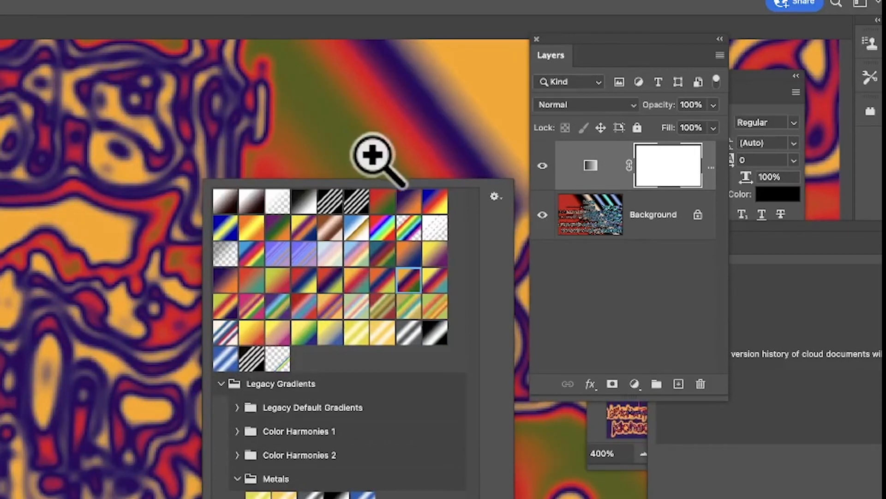
click(409, 333)
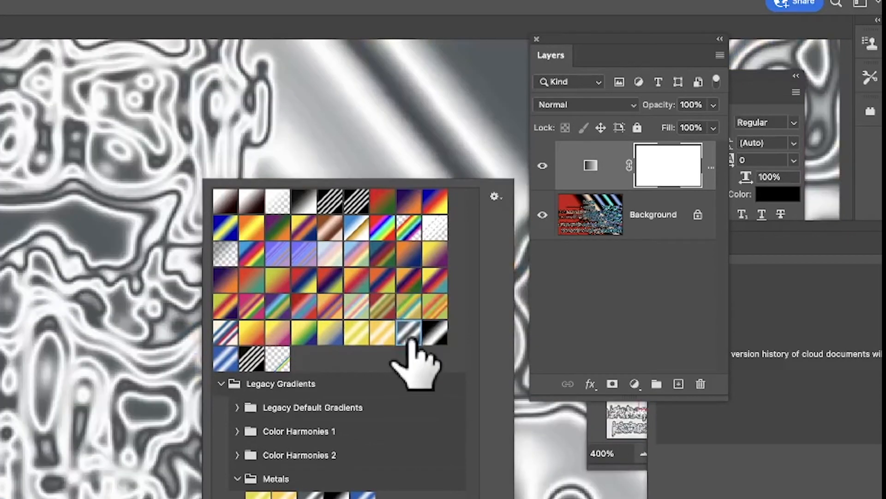
click(226, 332)
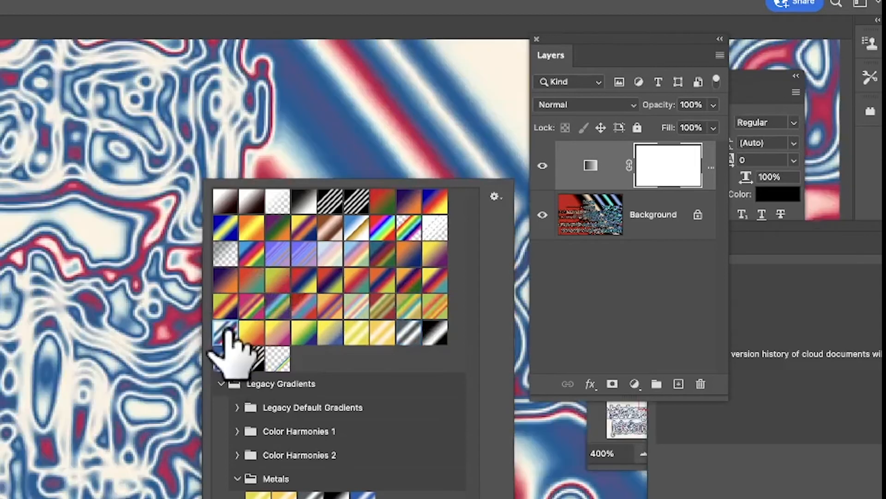
click(584, 296)
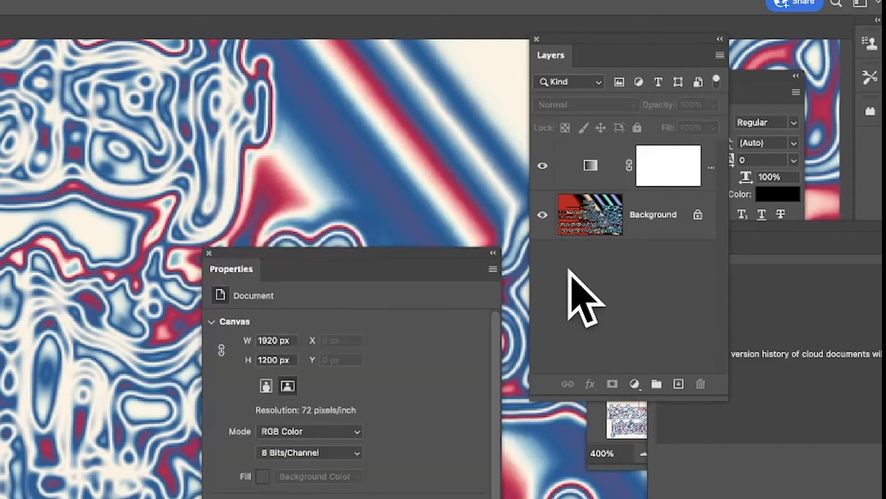
Edit the gradient map's gradient and add black stops at 8%, 22% and 38% between the blue and white stops.
click(591, 166)
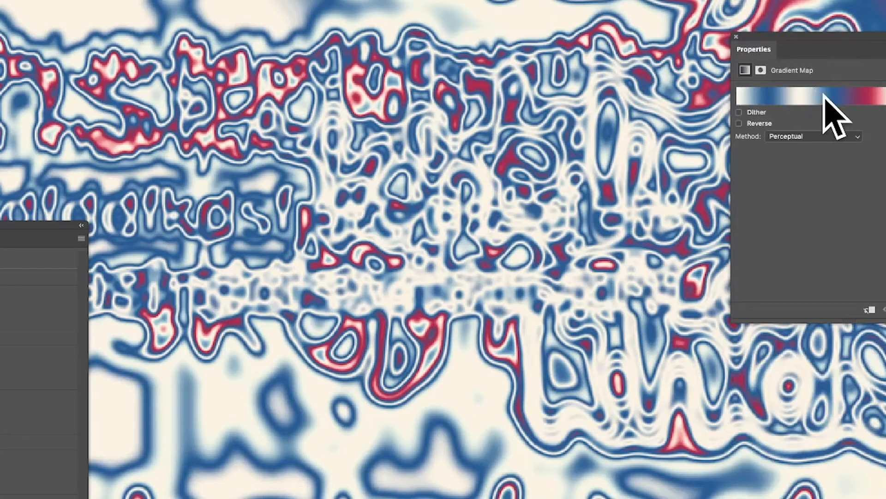
click(824, 97)
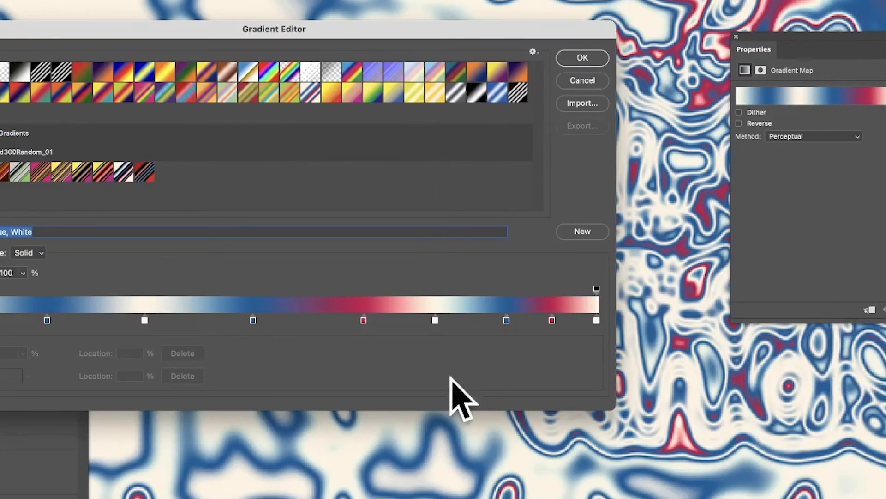
click(4, 320)
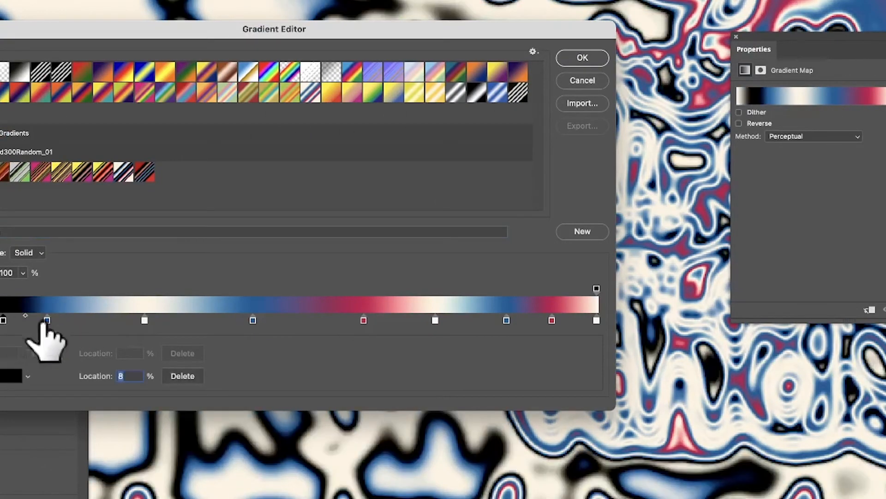
click(92, 320)
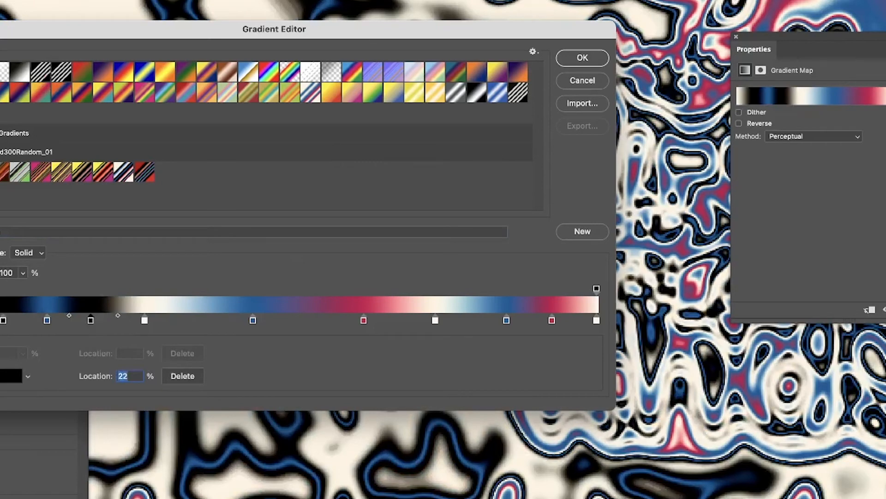
click(200, 320)
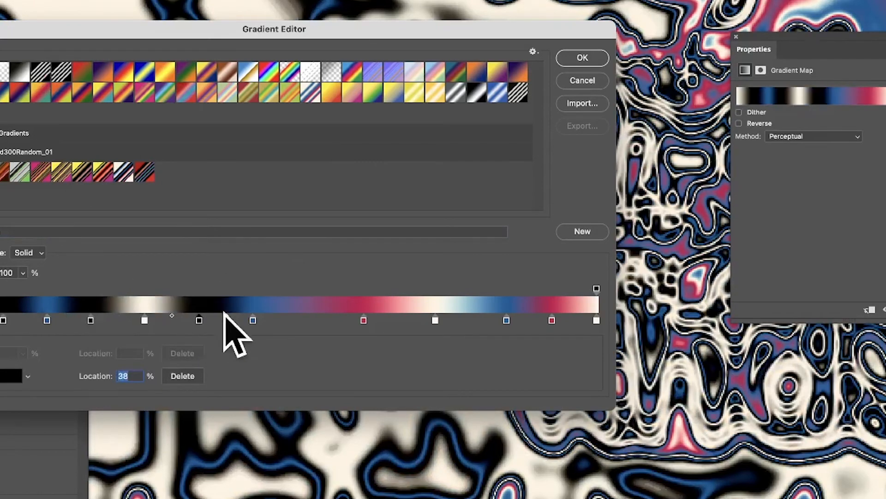
Add five more black stops between the remaining blue, red and white colours, including ones at 68% and 89%.
click(299, 320)
click(390, 320)
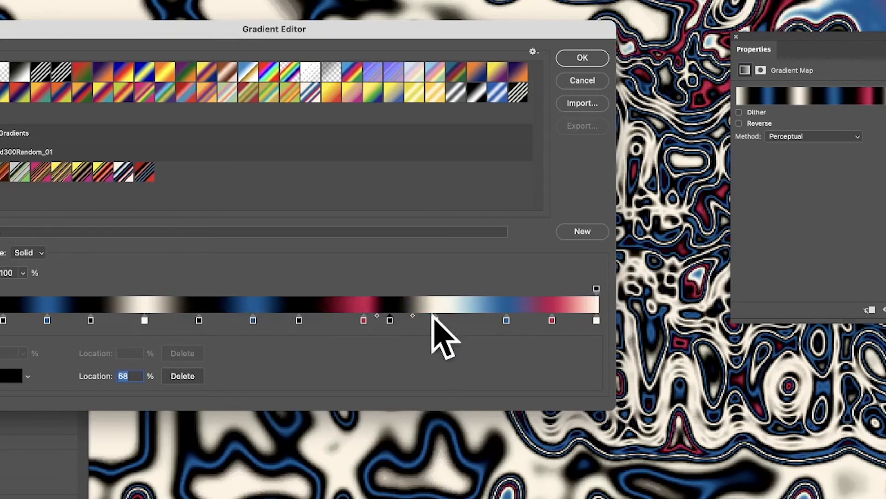
click(470, 319)
click(527, 320)
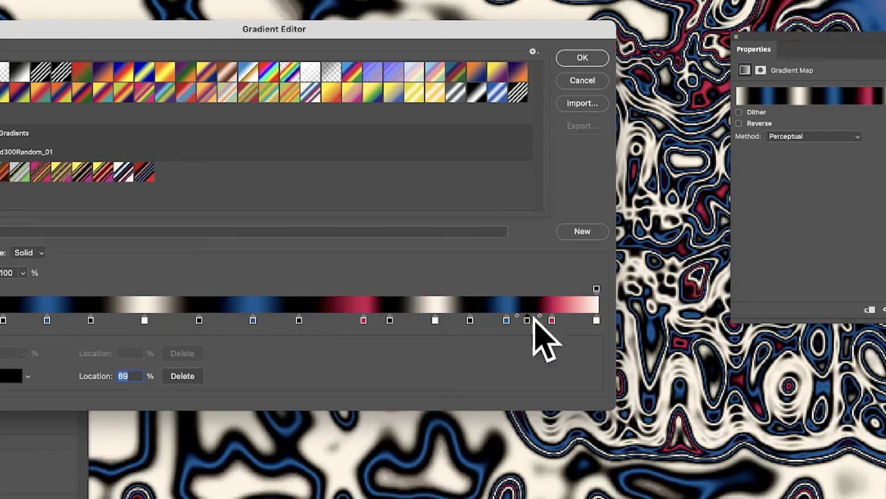
click(572, 320)
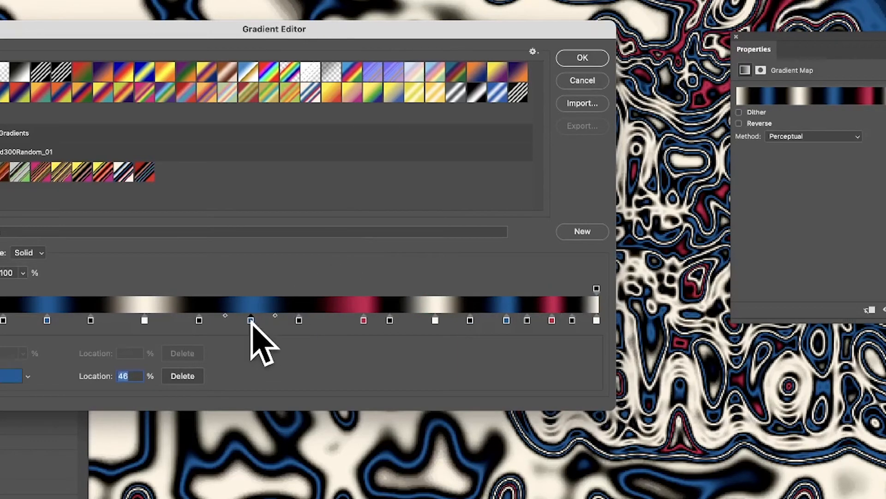
Add blue stops before the middle red stop and around its neighbouring white stop, plus a black stop just after the 33% white stop.
click(329, 320)
click(409, 320)
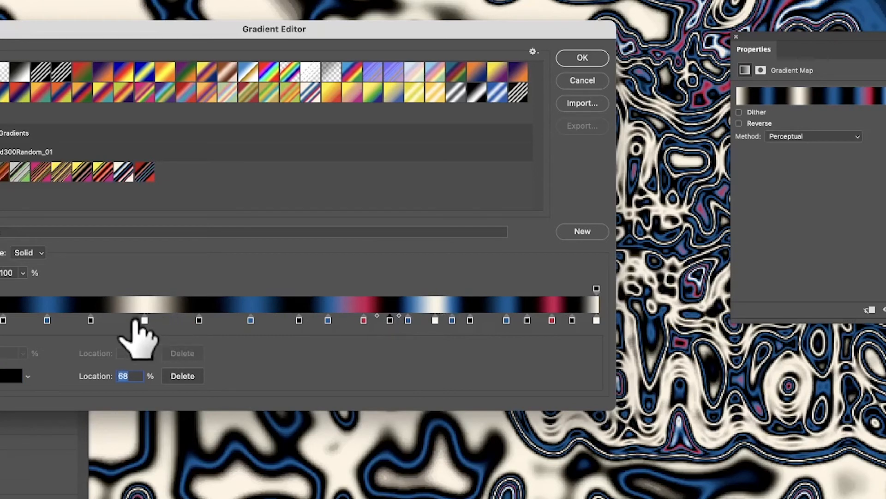
click(164, 320)
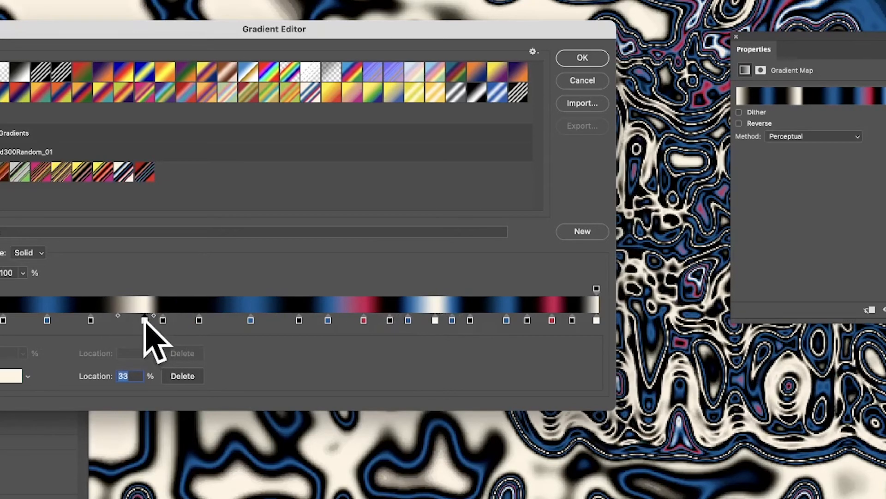
Add off-white stops on both sides of the 38% black stop, shift the earlier white stop to 28%, and accept the gradient.
click(177, 320)
click(219, 320)
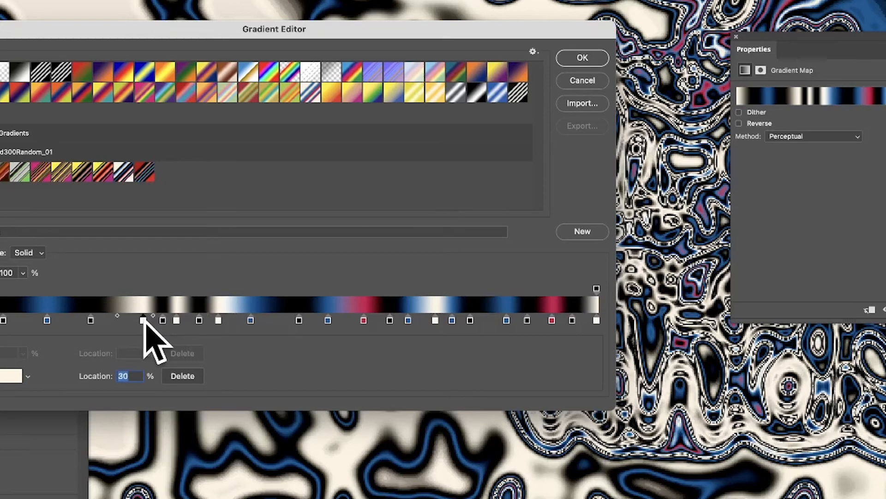
drag(143, 322, 143, 329)
click(131, 320)
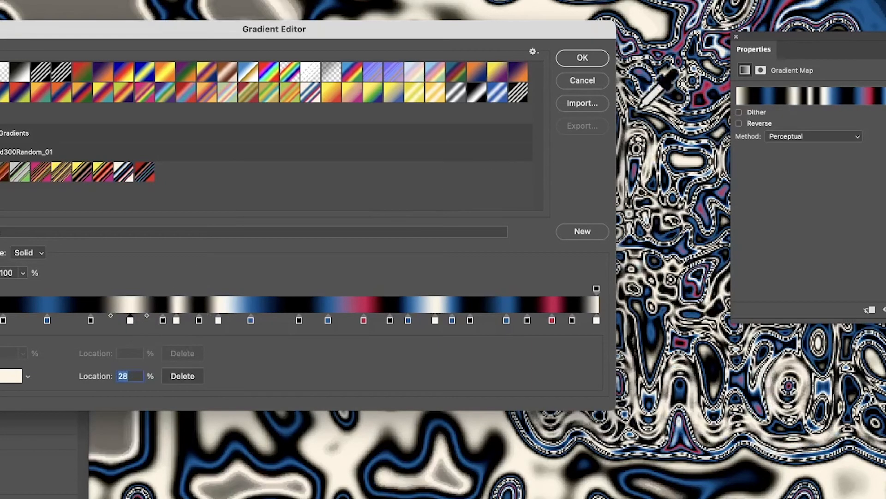
click(594, 58)
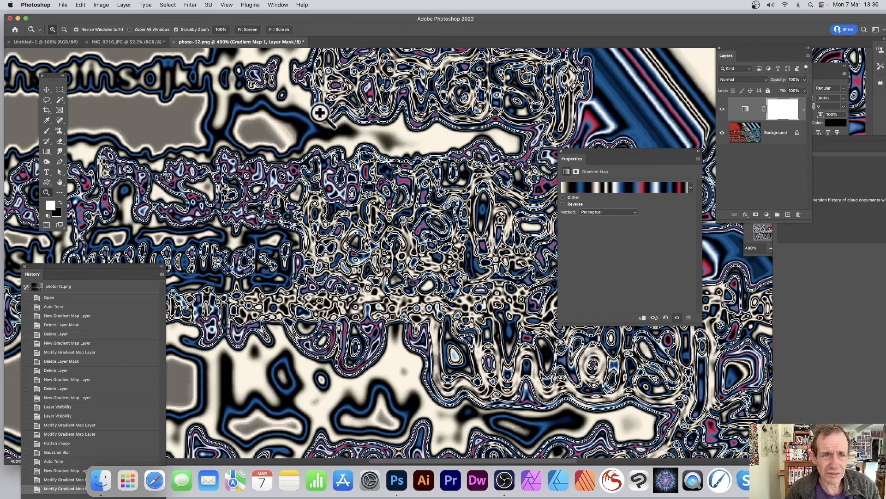
Flatten the image and open the Oil Paint filter.
click(125, 5)
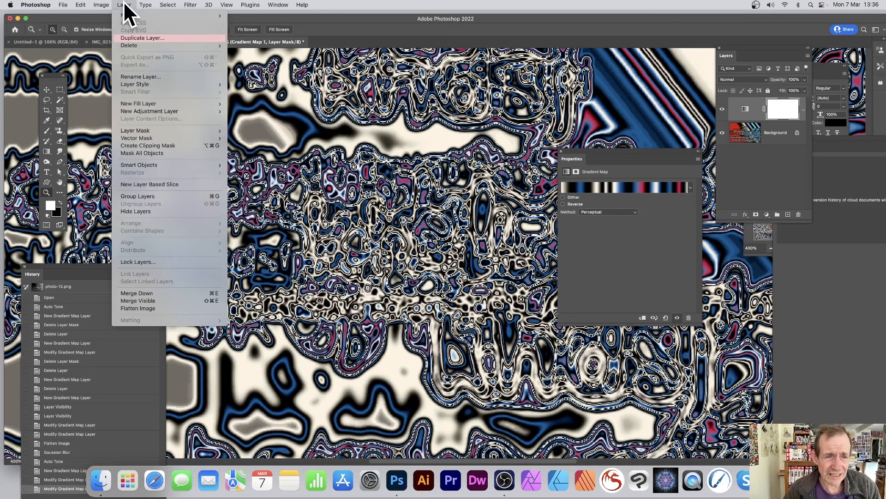
click(152, 309)
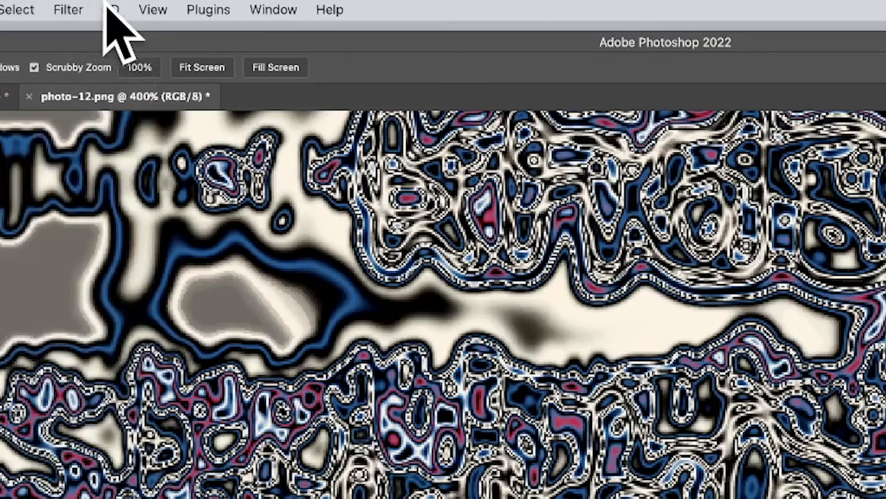
click(190, 4)
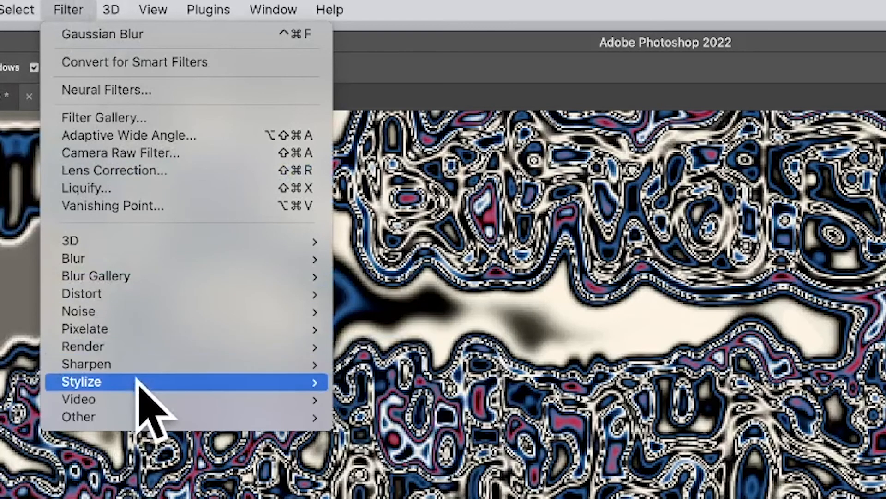
mouse_move(138, 381)
click(435, 450)
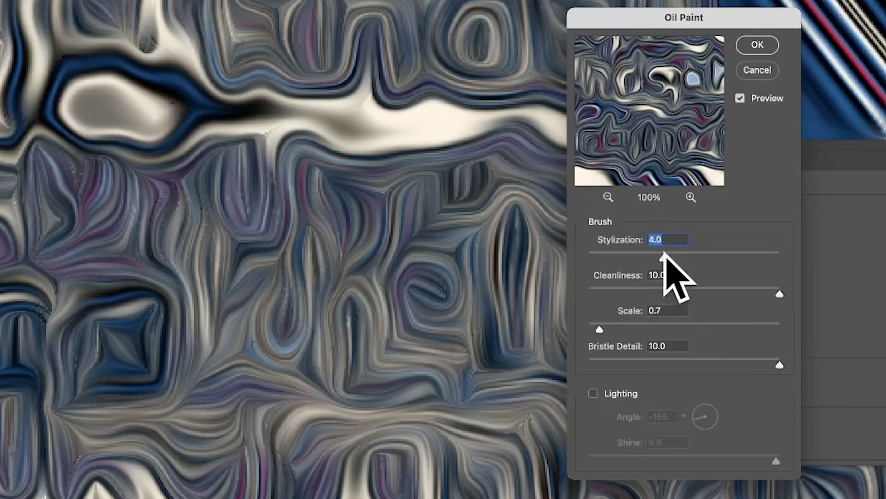
Apply Oil Paint with stylization 2.9, cleanliness 3.5 and scale 4.2, previewing Lighting but leaving it off.
drag(664, 257, 655, 293)
click(648, 288)
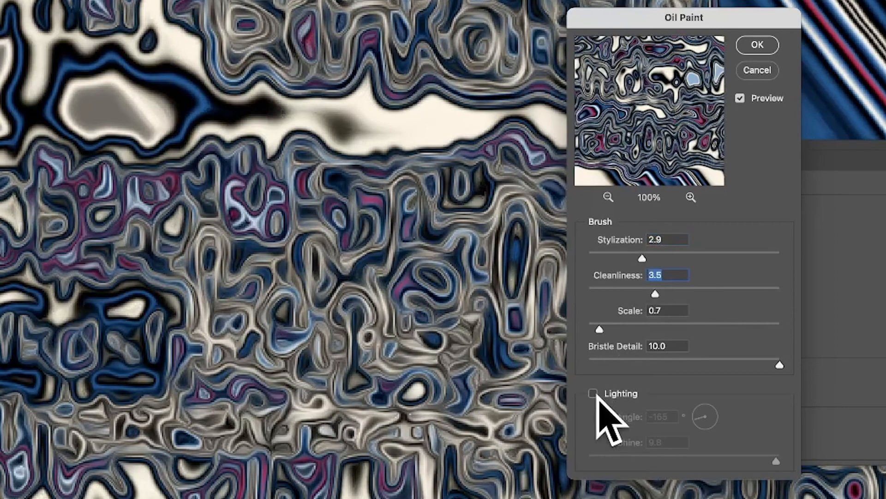
drag(659, 329, 668, 328)
click(593, 393)
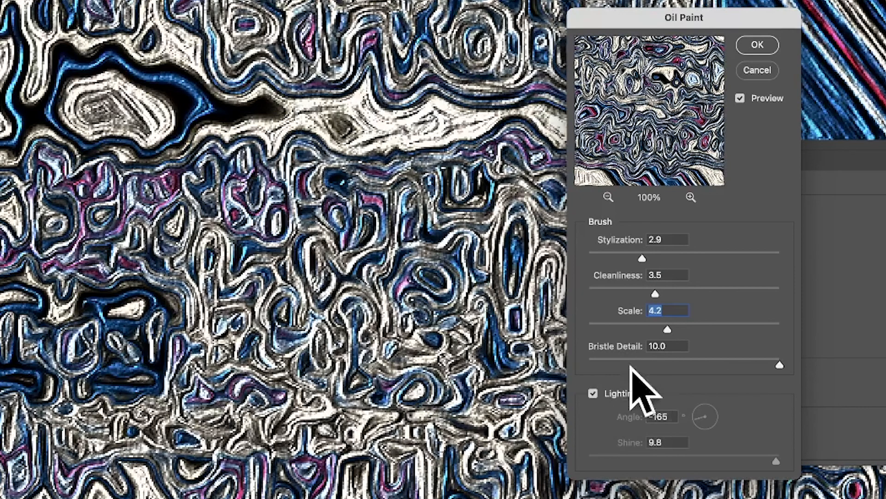
click(593, 394)
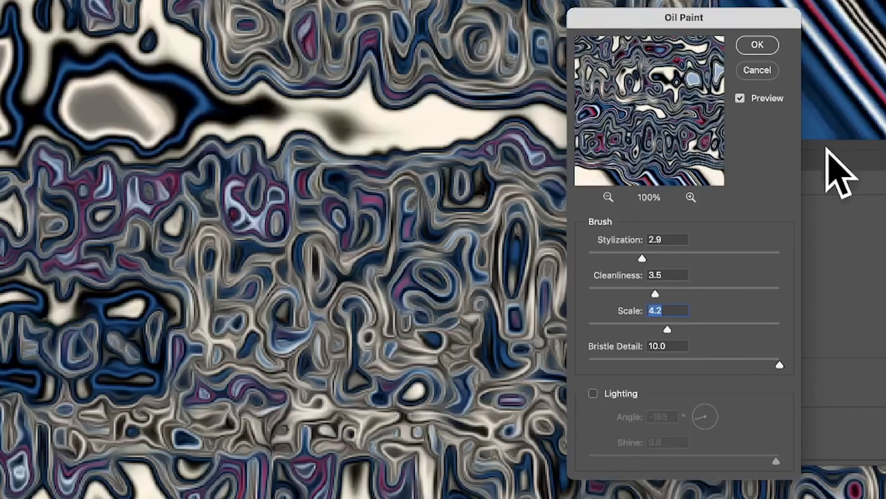
click(767, 45)
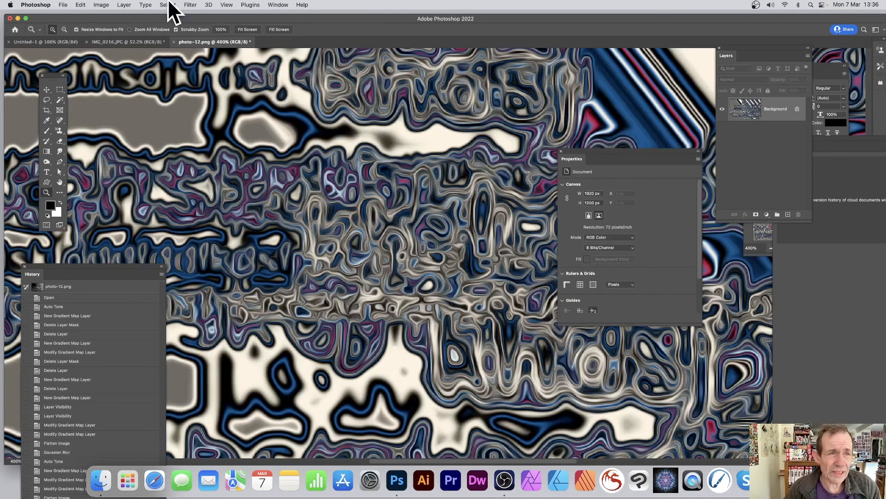
Apply Auto Tone and brighten the image with Levels, setting the white input level to 212.
click(103, 6)
click(114, 40)
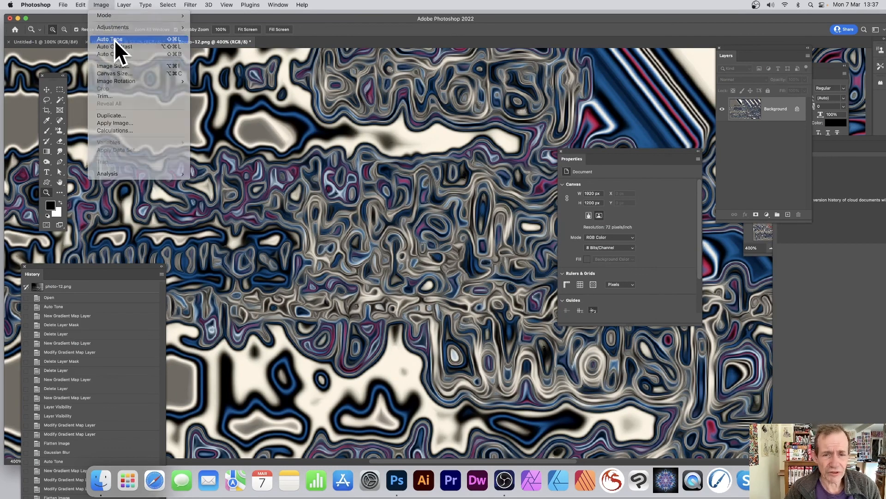
click(101, 8)
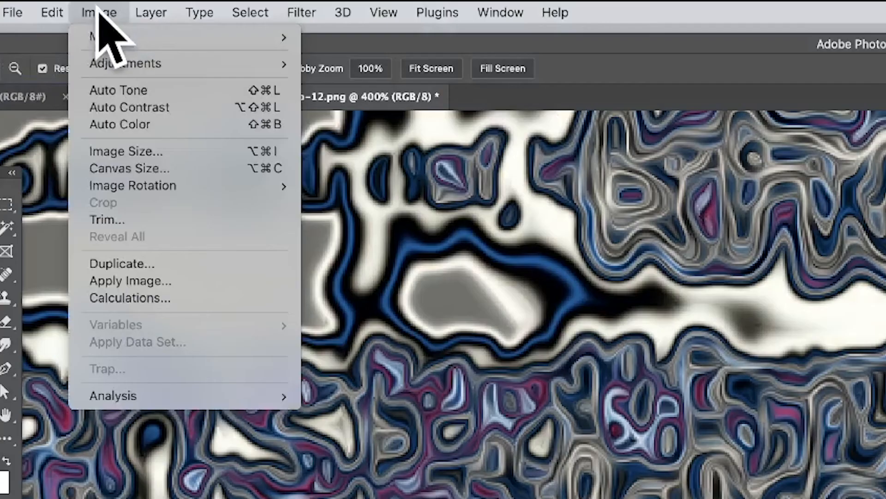
mouse_move(103, 33)
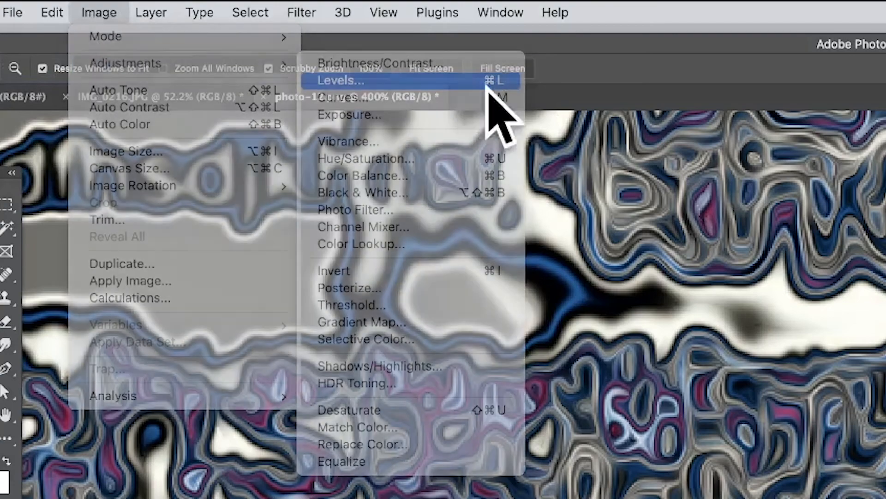
click(461, 79)
drag(778, 213, 744, 213)
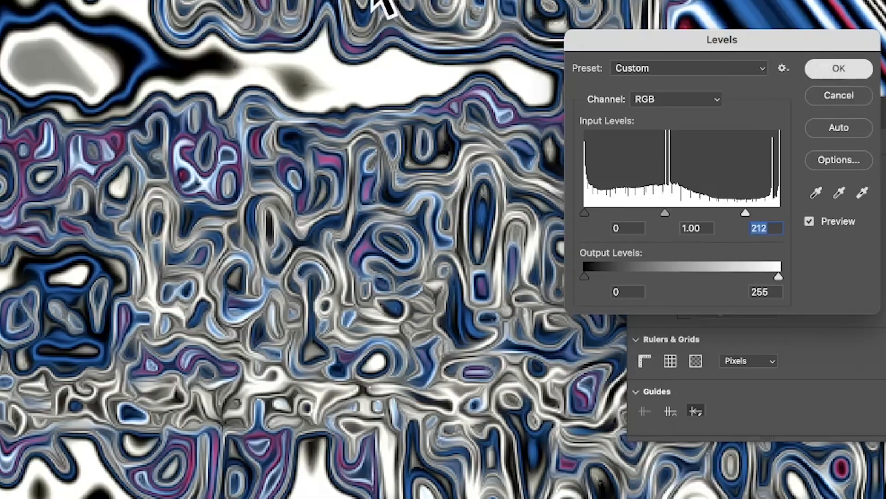
key(Return)
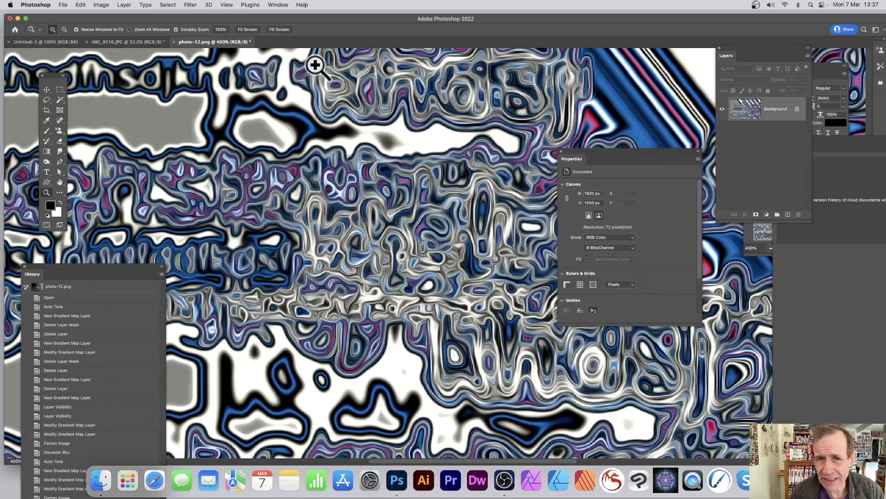